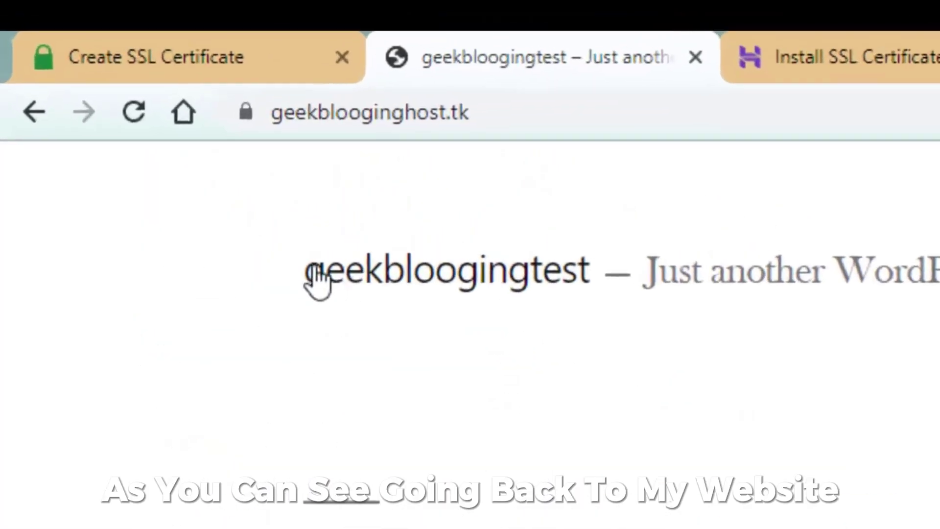
Create a free SSL For Free certificate for geekblogginghost.tk using manual verification and get its verification files
left_click(263, 135)
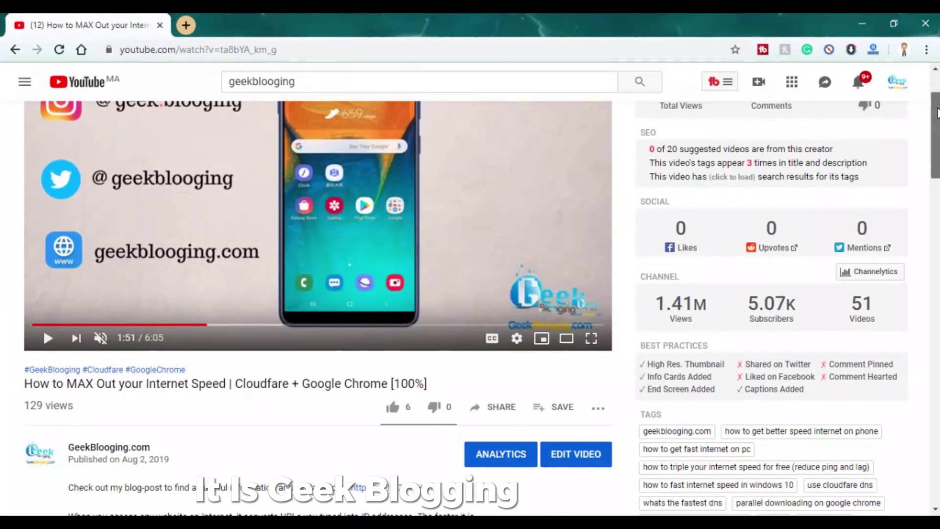
left_click_drag(938, 120, 938, 138)
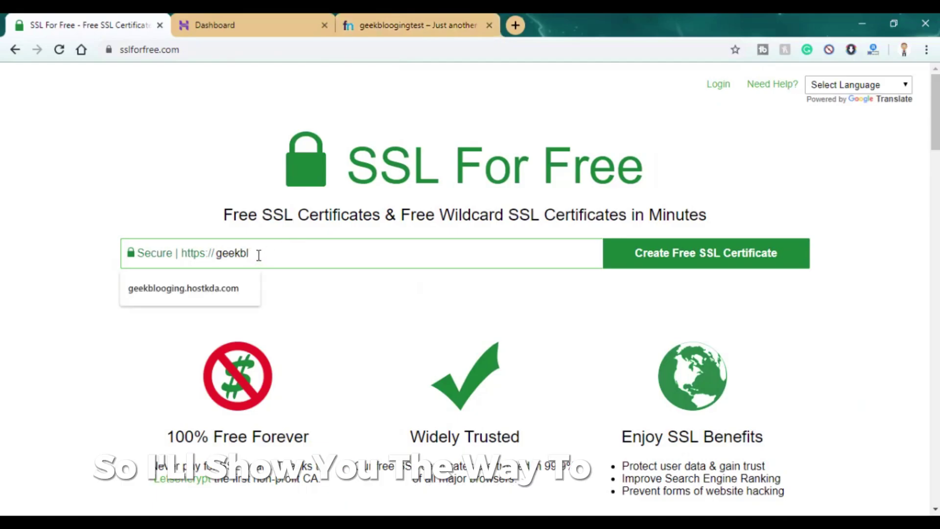
type("ogginghost.tk")
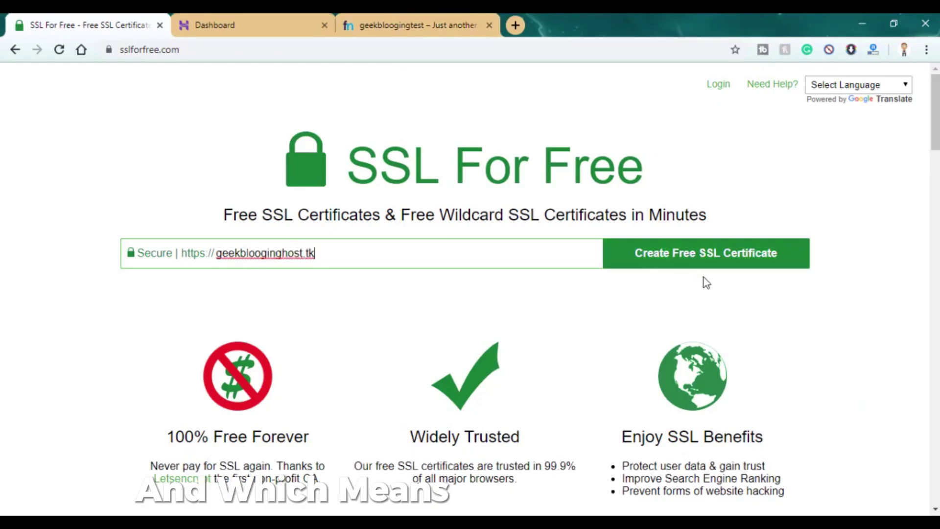
left_click(687, 257)
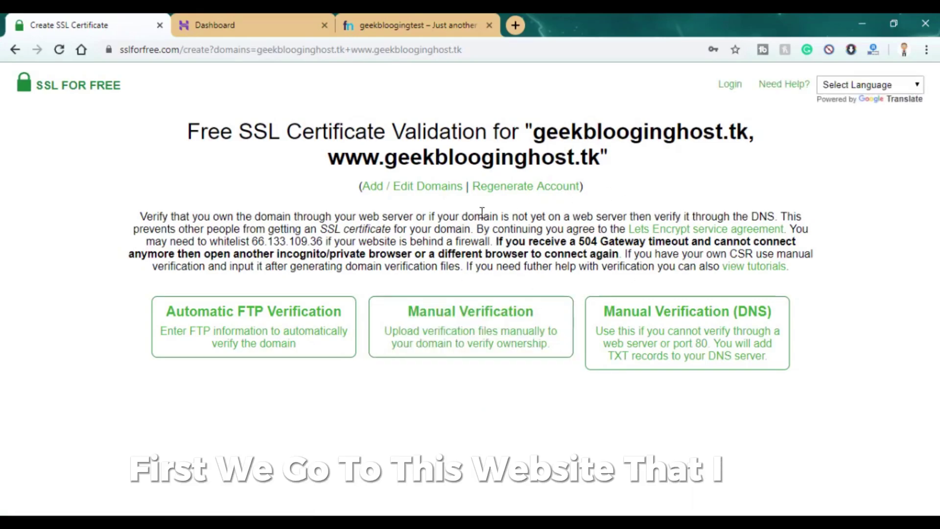
left_click(488, 344)
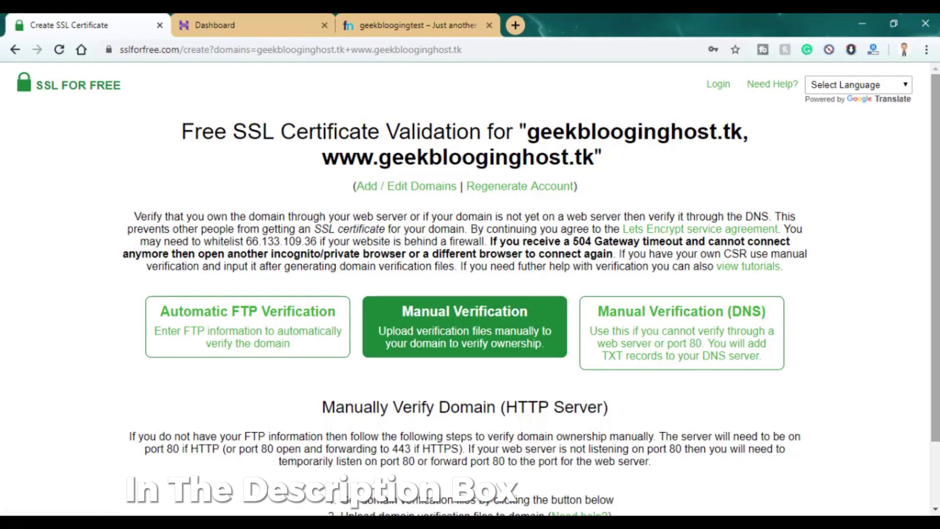
scroll(471, 368, "down", 1)
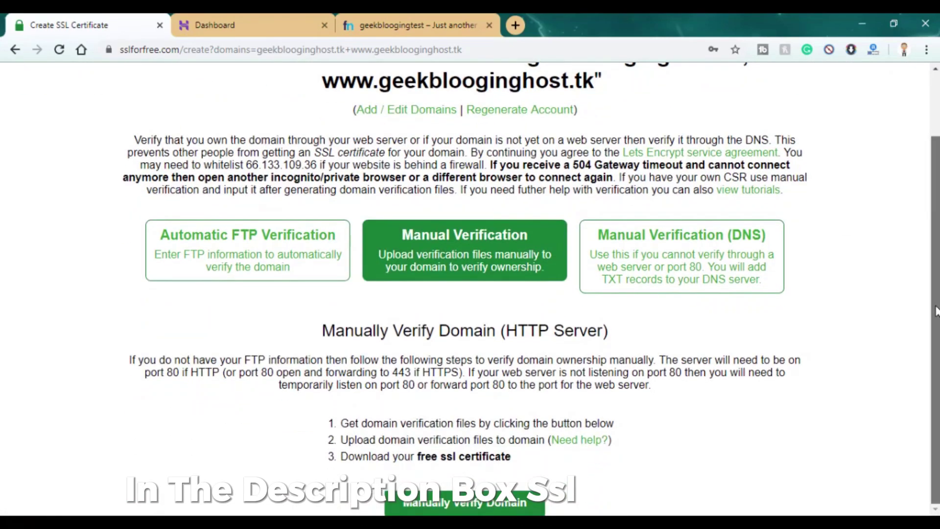
left_click(488, 505)
scroll(489, 506, "down", 1)
scroll(489, 505, "down", 3)
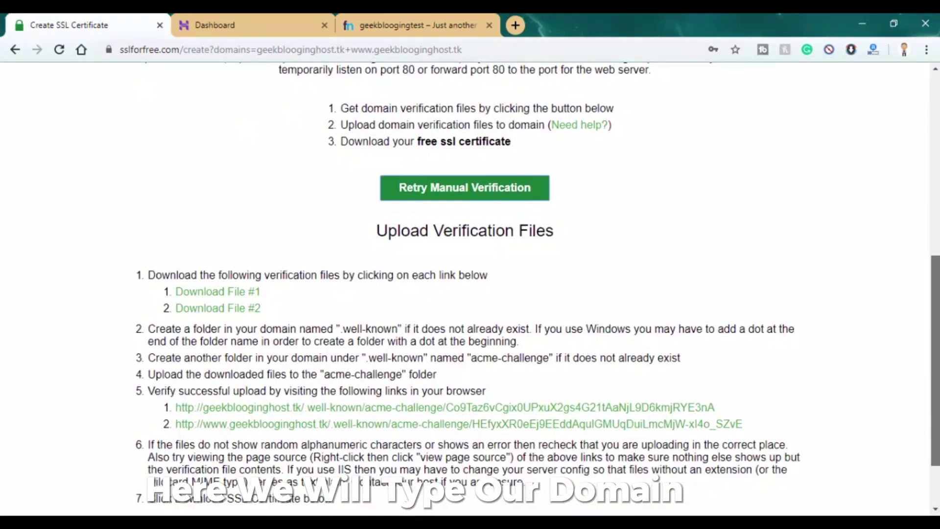
scroll(833, 374, "down", 1)
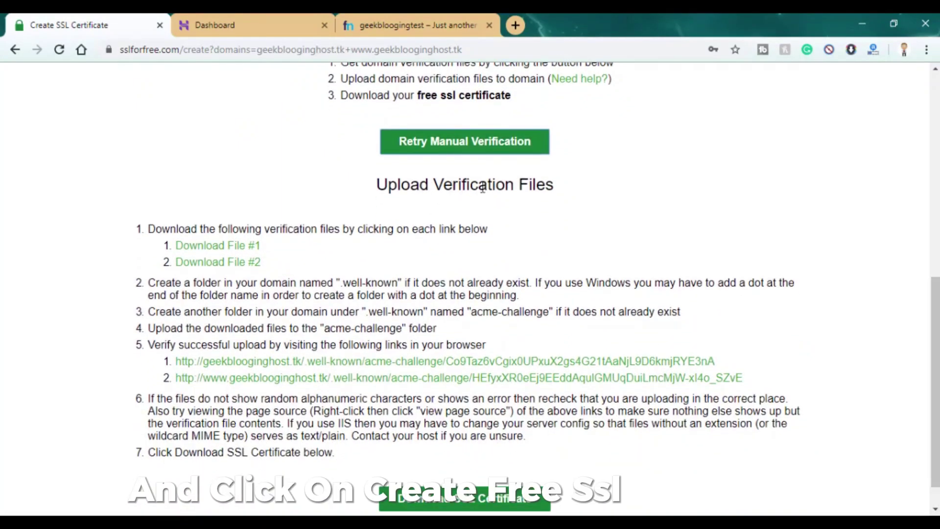
left_click(250, 18)
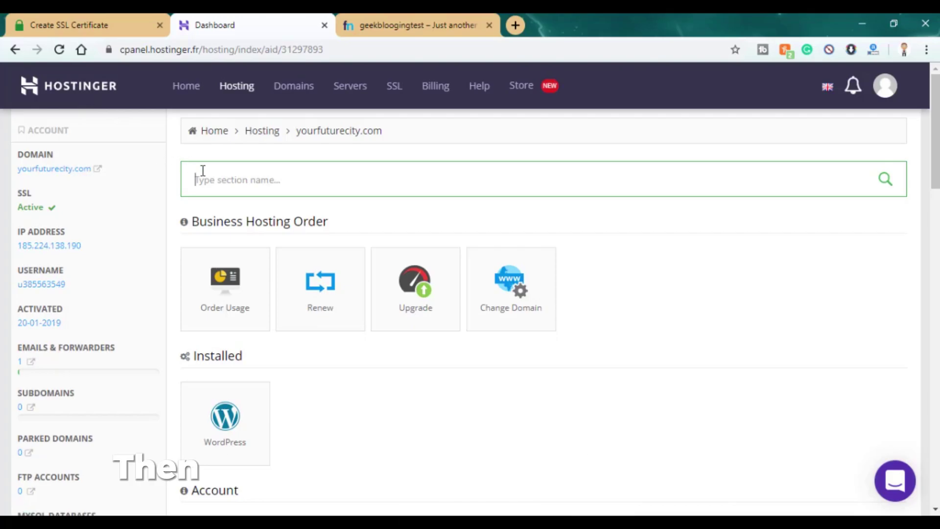
type("file")
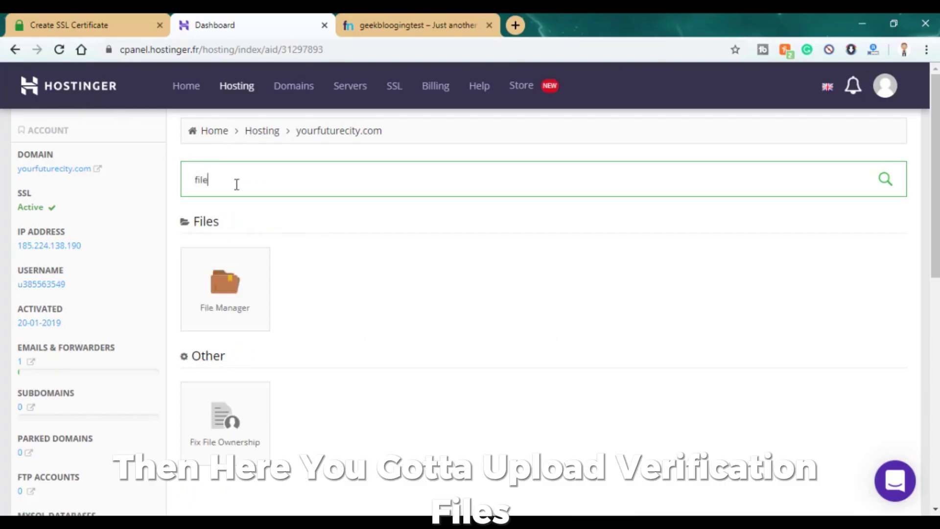
Launch the Hostinger File Manager for the geekblogginghost.tk domain at public_html
left_click(228, 274)
left_click(447, 252)
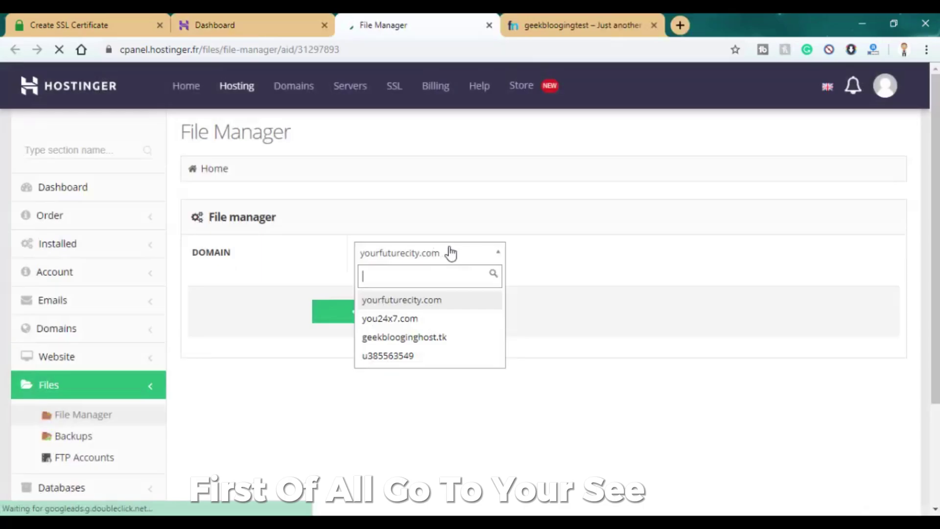
left_click(427, 338)
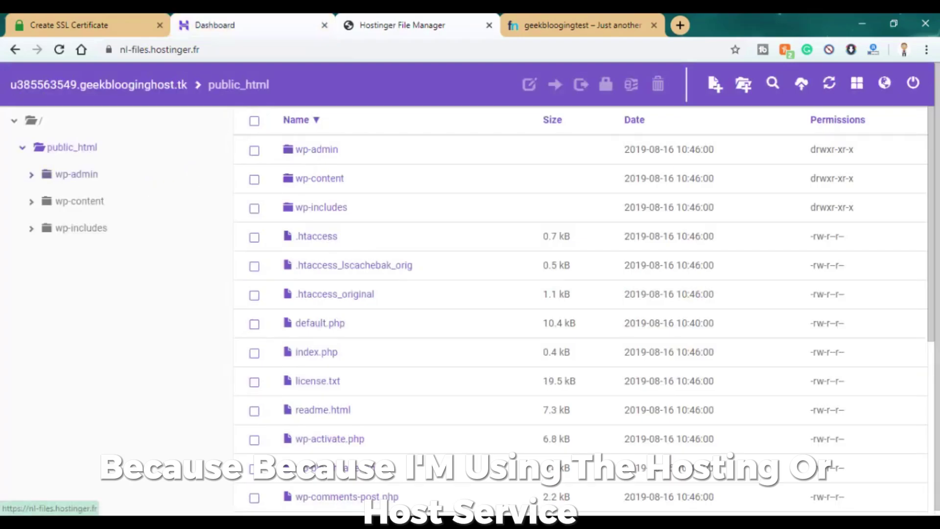
left_click(69, 25)
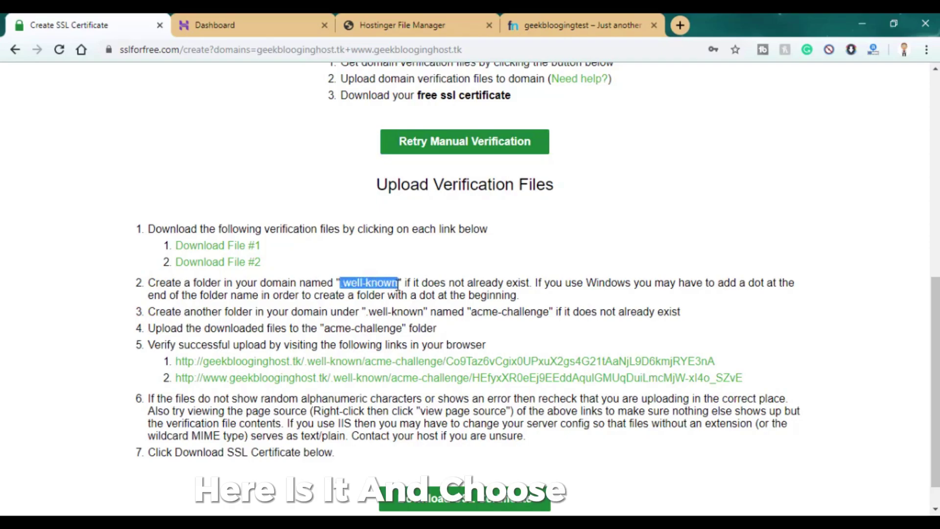
Create the .well-known folder inside public_html and enter it
left_click(293, 16)
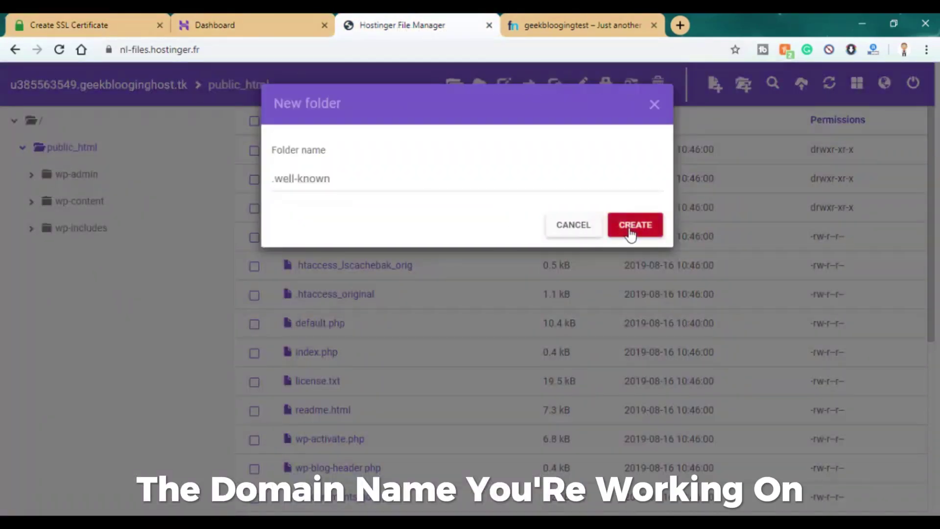
left_click(632, 225)
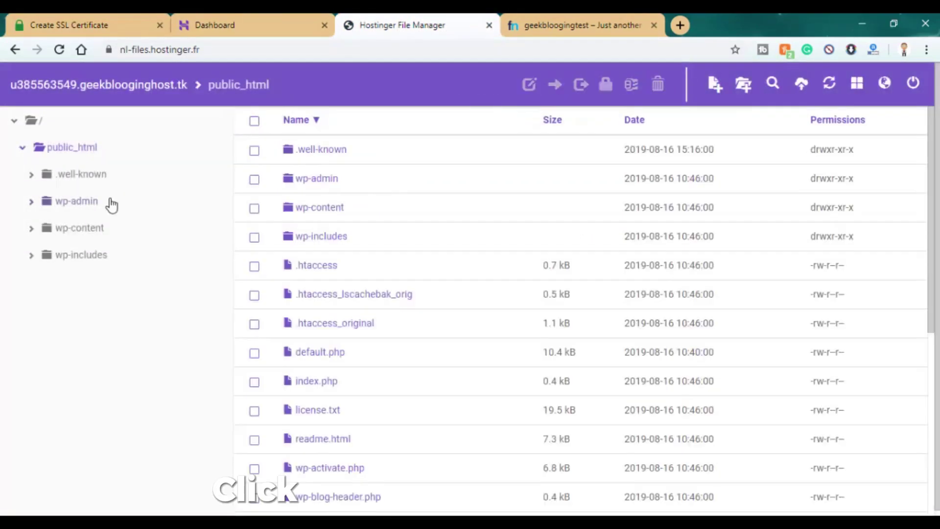
left_click(85, 183)
left_click(122, 25)
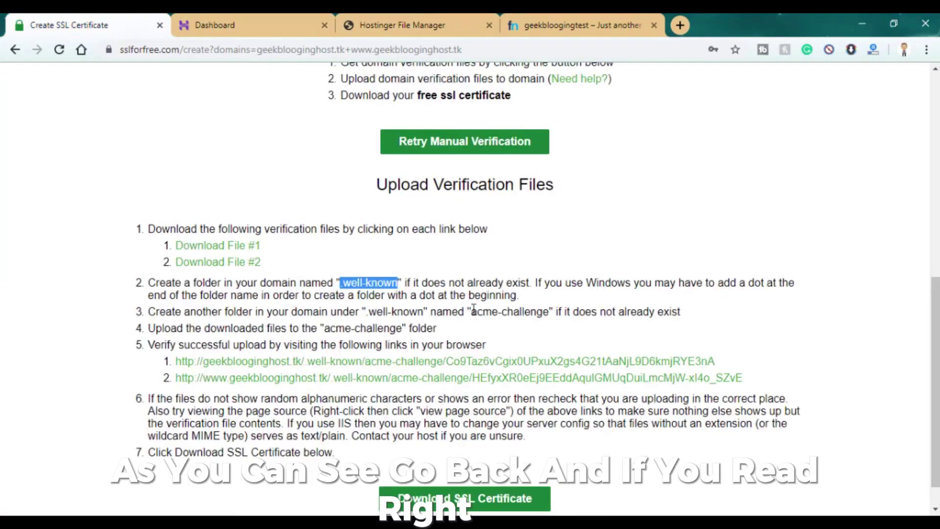
Create the acme-challenge folder inside .well-known, copying its name from the verification steps
left_click_drag(471, 312, 531, 316)
key("ctrl+c")
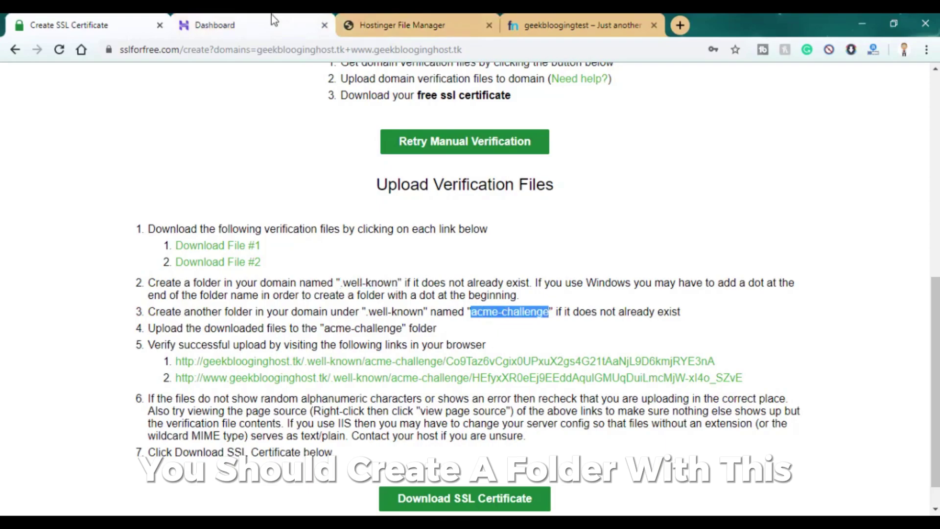
left_click(402, 25)
left_click(744, 84)
key("ctrl+v")
left_click(622, 225)
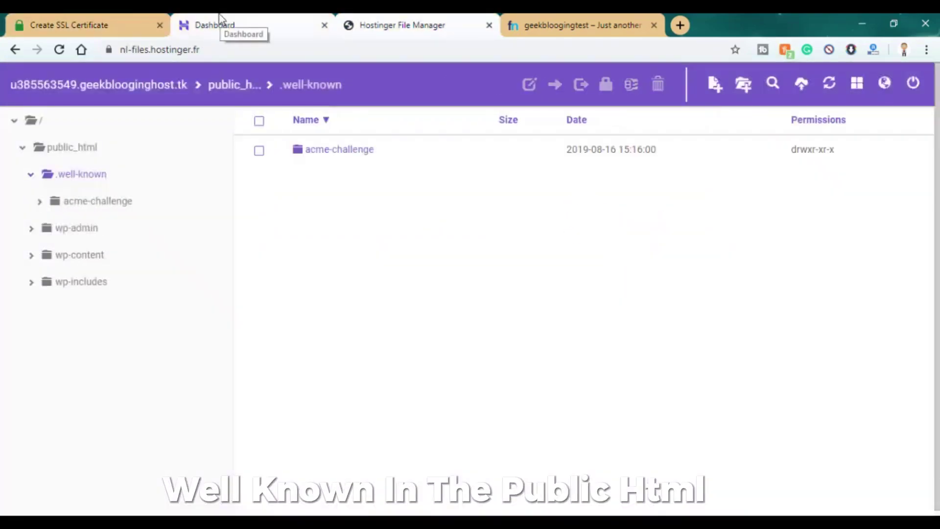
left_click(111, 25)
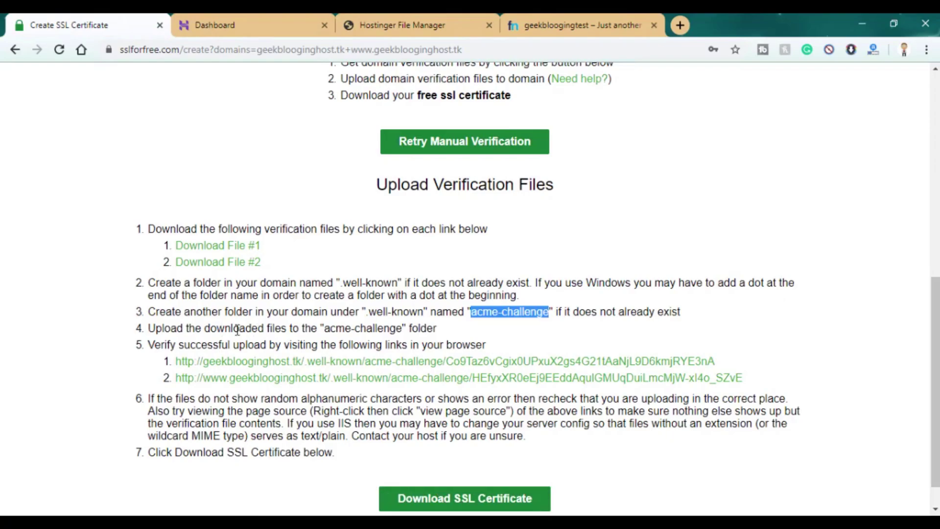
Download both verification files and upload them into the acme-challenge folder
left_click(231, 248)
left_click(216, 263)
left_click(402, 25)
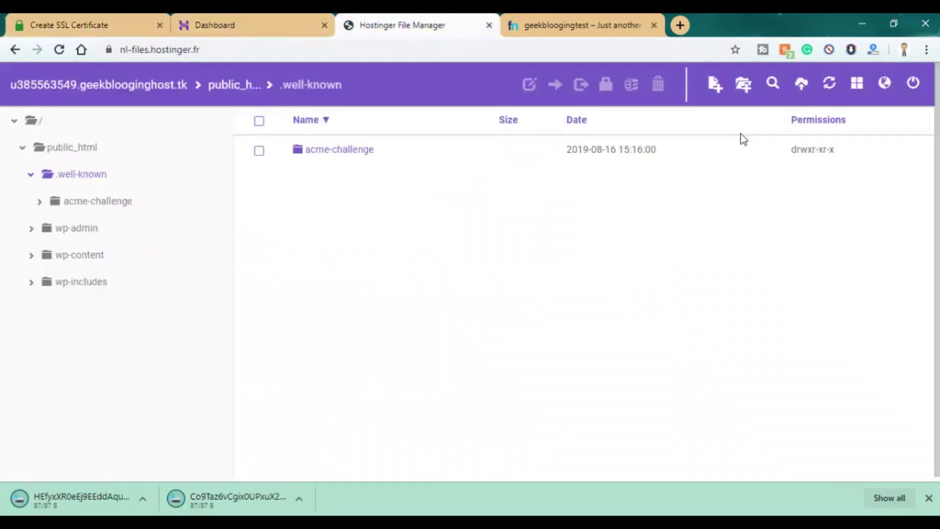
double_click(338, 151)
left_click(801, 83)
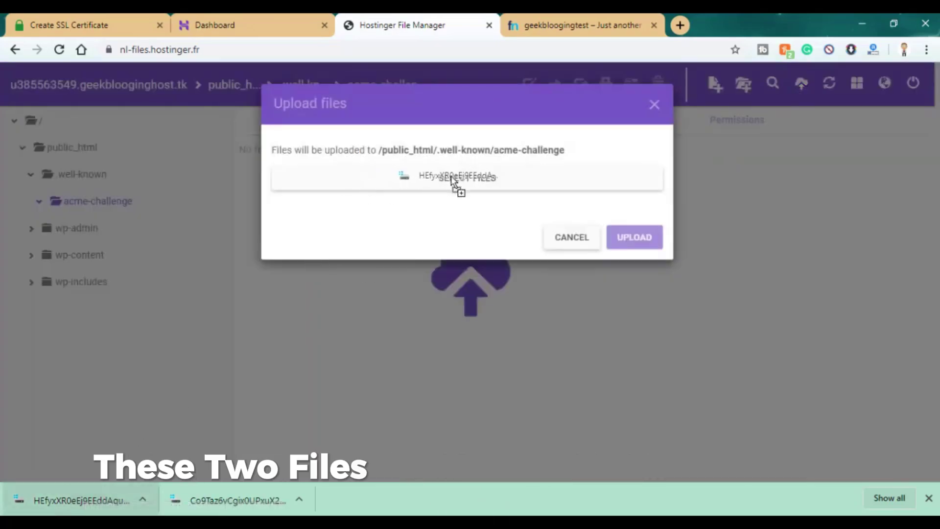
left_click_drag(81, 501, 455, 184)
left_click_drag(237, 500, 397, 323)
left_click(636, 357)
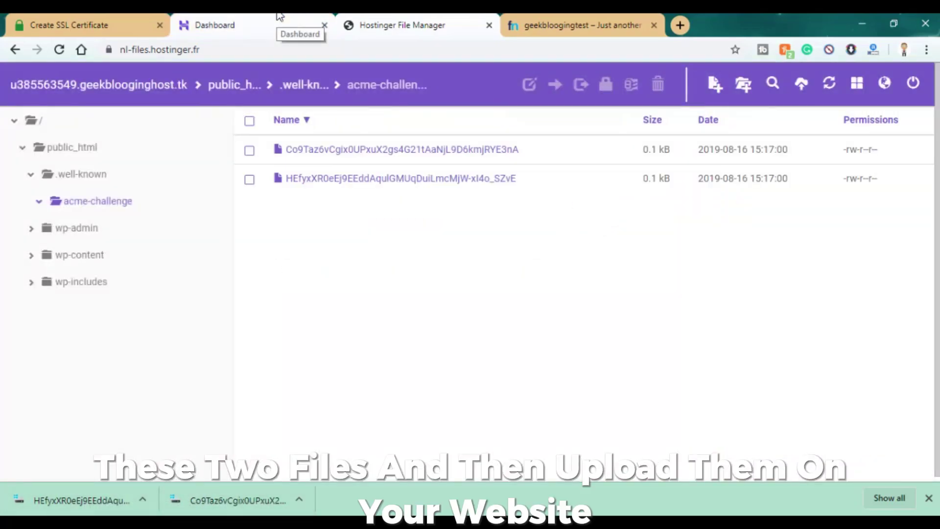
left_click(91, 16)
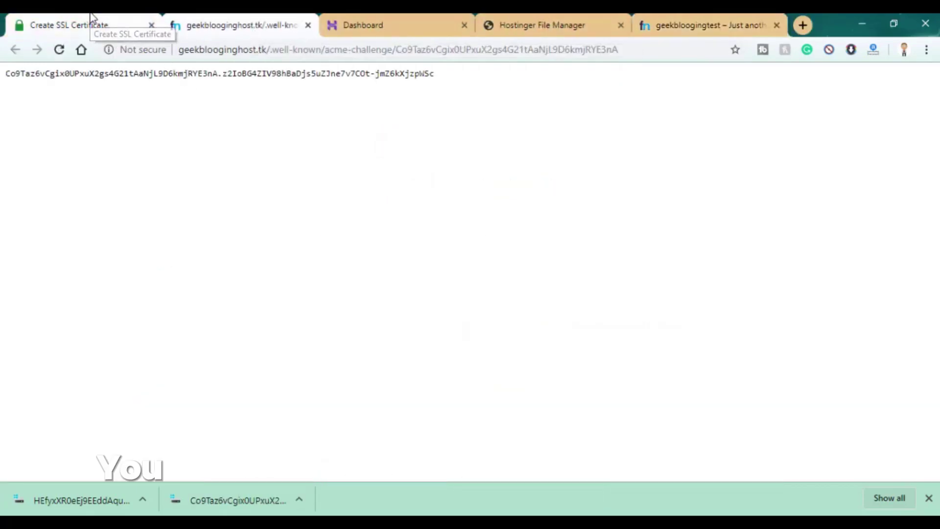
Confirm both verification links load, then generate and download the SSL certificate
left_click(91, 17)
left_click(348, 386)
left_click(118, 16)
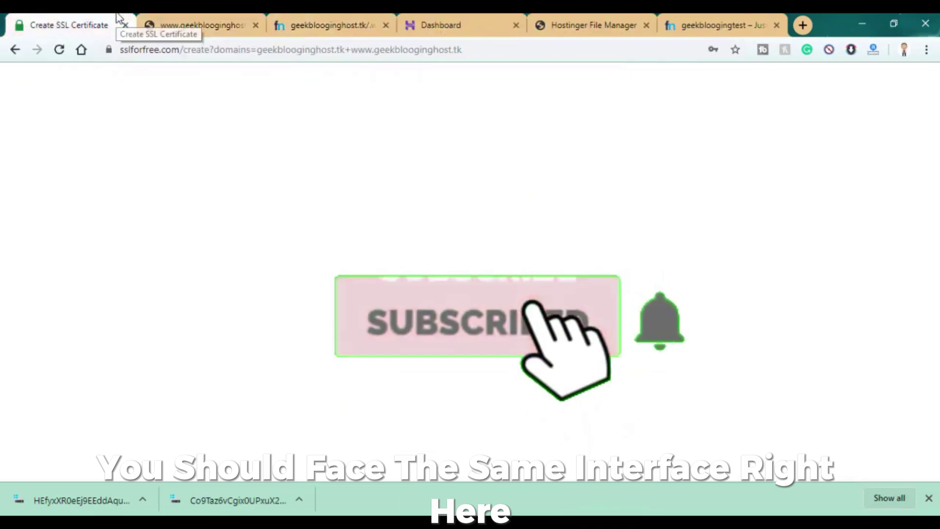
scroll(456, 412, "down", 1)
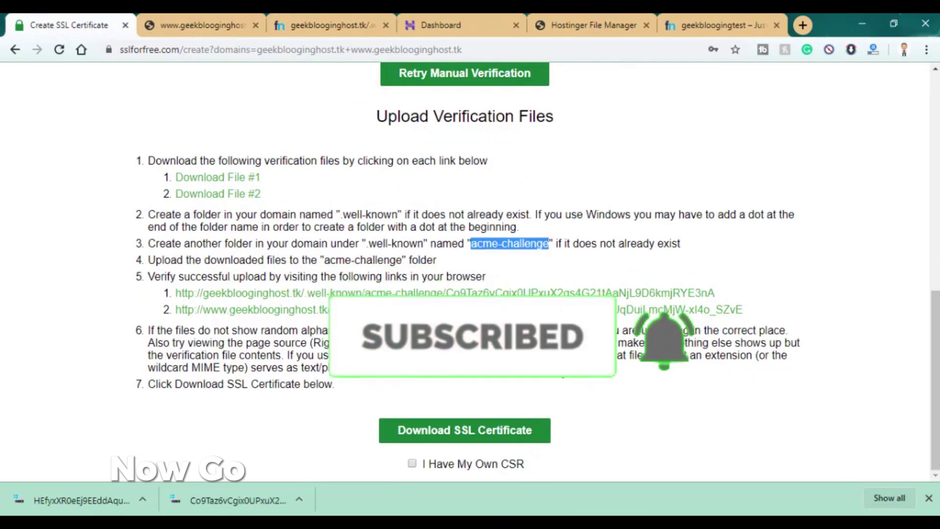
left_click(477, 433)
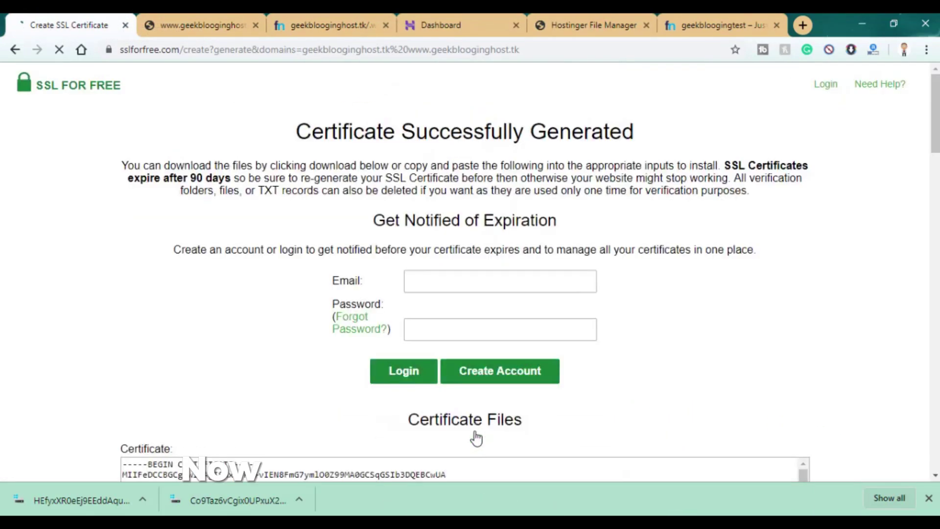
scroll(825, 187, "down", 2)
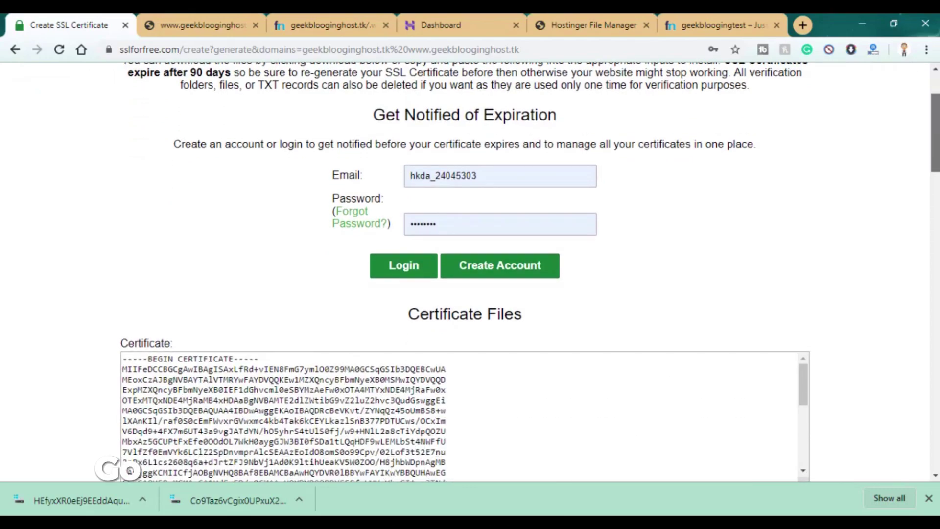
scroll(470, 271, "up", 1)
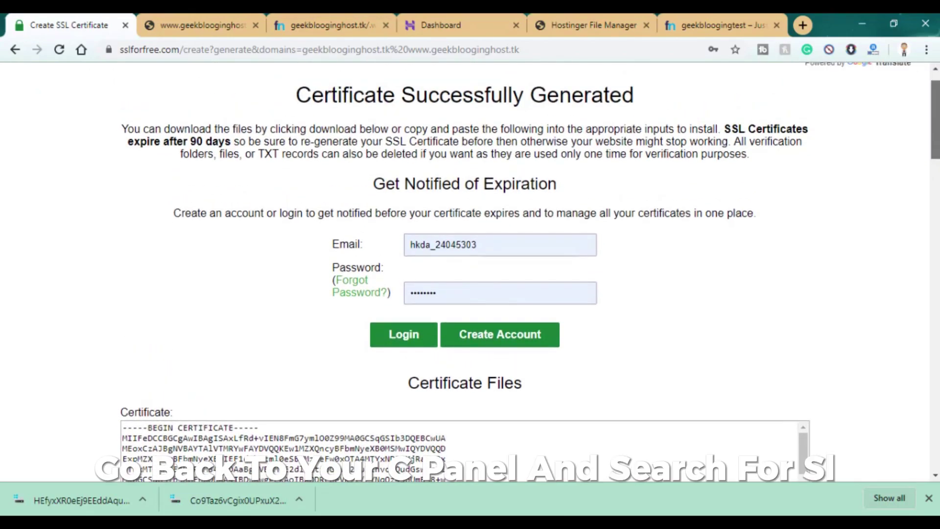
scroll(471, 272, "down", 7)
scroll(470, 272, "up", 3)
Find the SSL settings in hPanel and choose geekblogginghost.tk as the custom certificate's domain
left_click(470, 23)
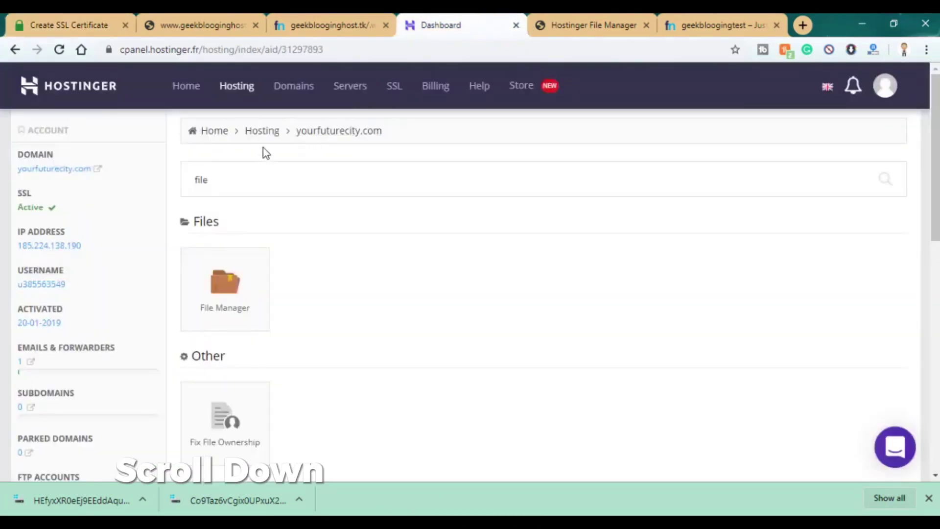
double_click(260, 176)
type("ssl")
left_click(224, 292)
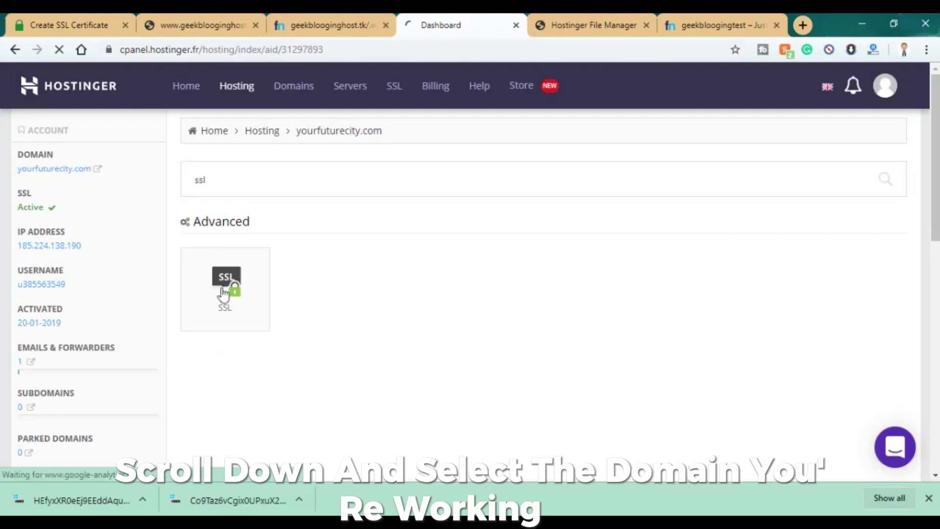
scroll(470, 294, "down", 3)
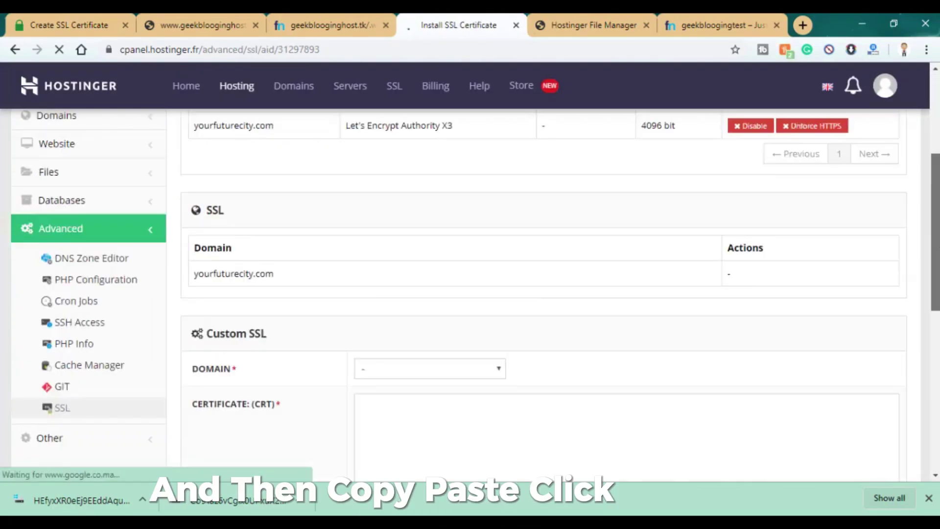
scroll(493, 252, "down", 2)
left_click(470, 258)
left_click(409, 311)
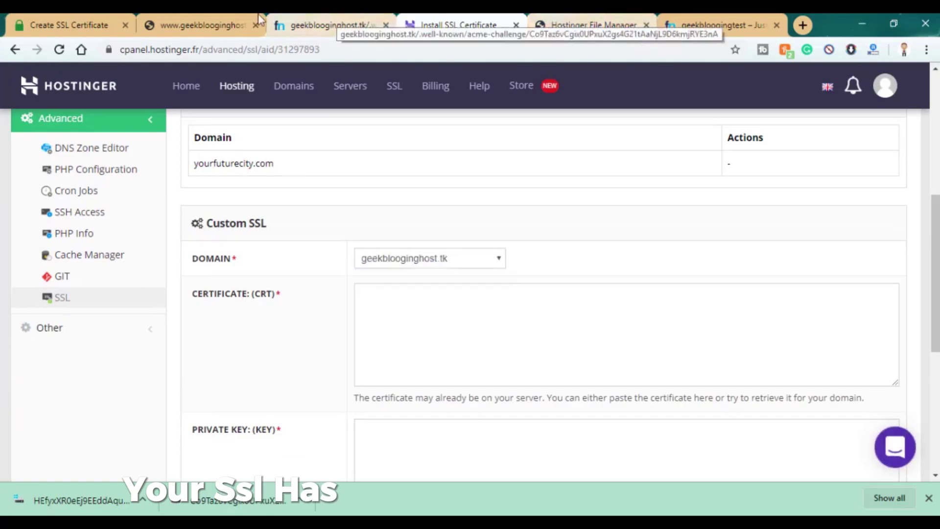
Copy the generated certificate (CRT) text from SSL For Free into the certificate field
left_click(50, 18)
double_click(205, 209)
key("ctrl+a")
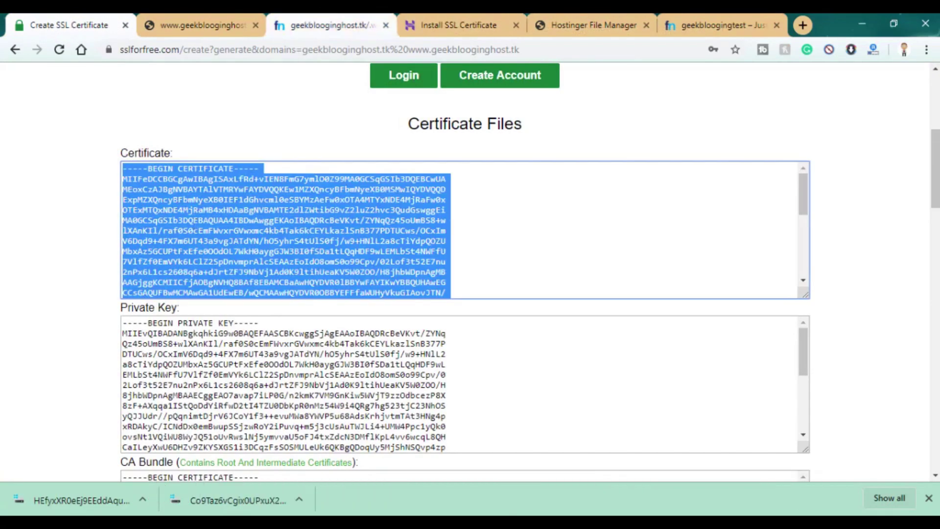
left_click(458, 25)
left_click(417, 309)
key("ctrl+v")
left_click(69, 25)
Copy the generated private key into the private key field
key("ctrl+a")
key("ctrl+c")
left_click(459, 26)
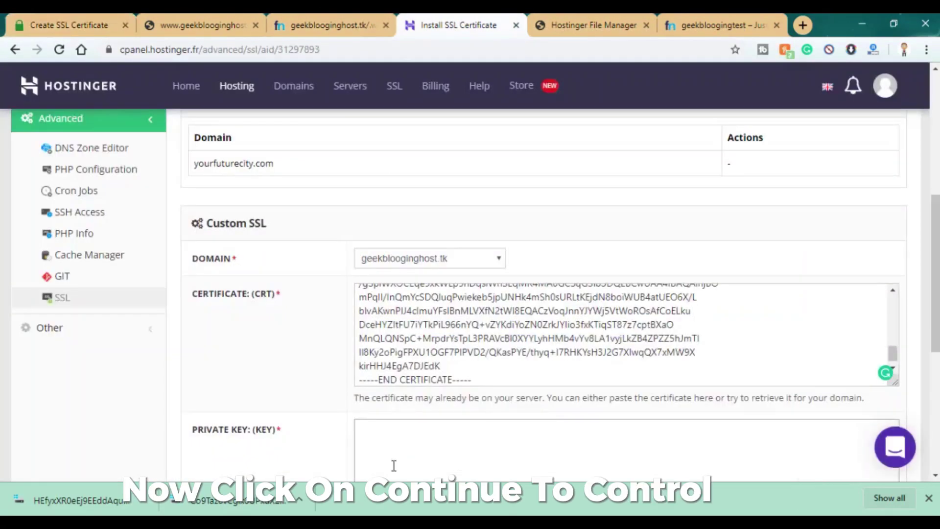
left_click(514, 440)
key("ctrl+v")
Copy the CA bundle into its field and install the custom SSL certificate
left_click(69, 25)
left_click(487, 338)
key("ctrl+a")
key("ctrl+c")
left_click(458, 25)
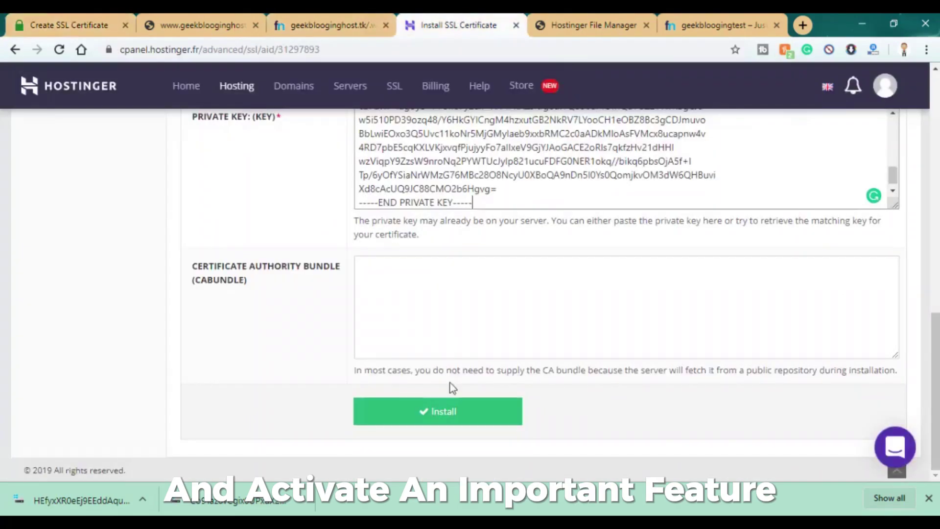
left_click(463, 311)
key("ctrl+v")
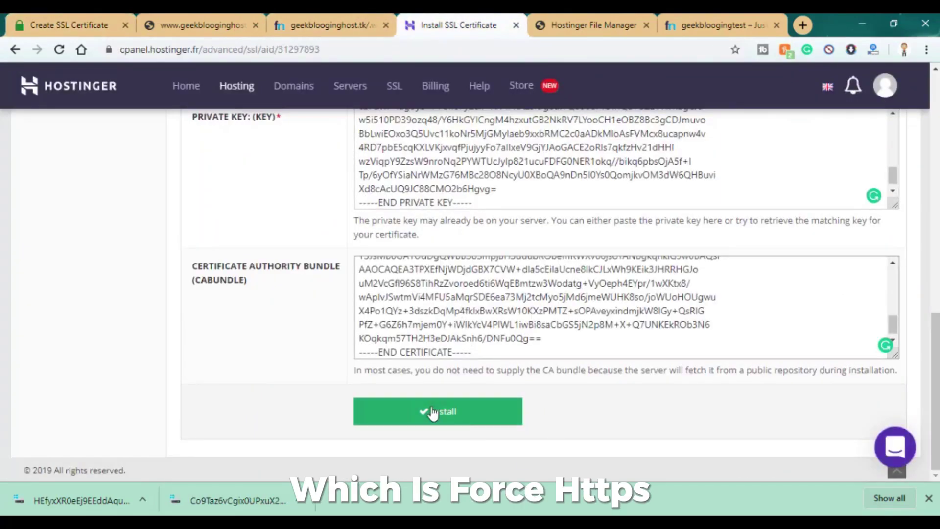
left_click(434, 414)
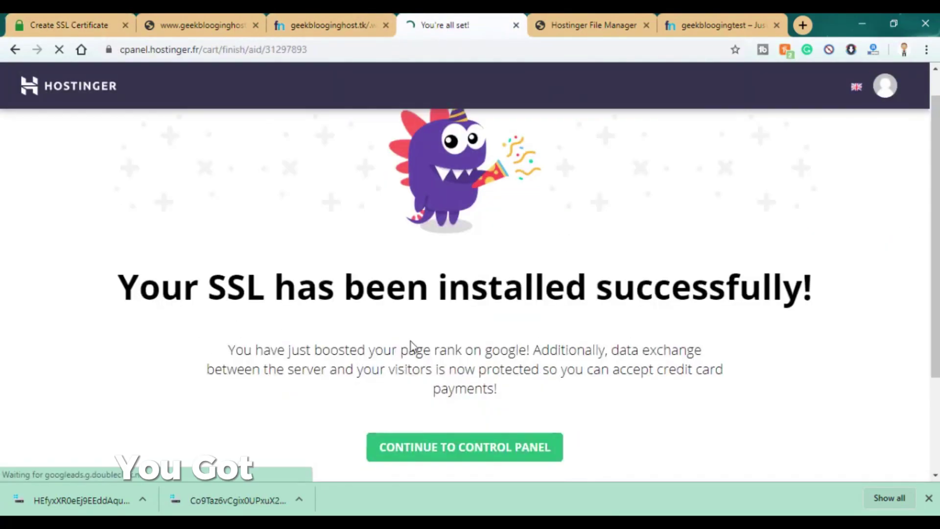
scroll(494, 441, "down", 2)
Return to the control panel and force HTTPS for geekblogginghost.tk
left_click(463, 417)
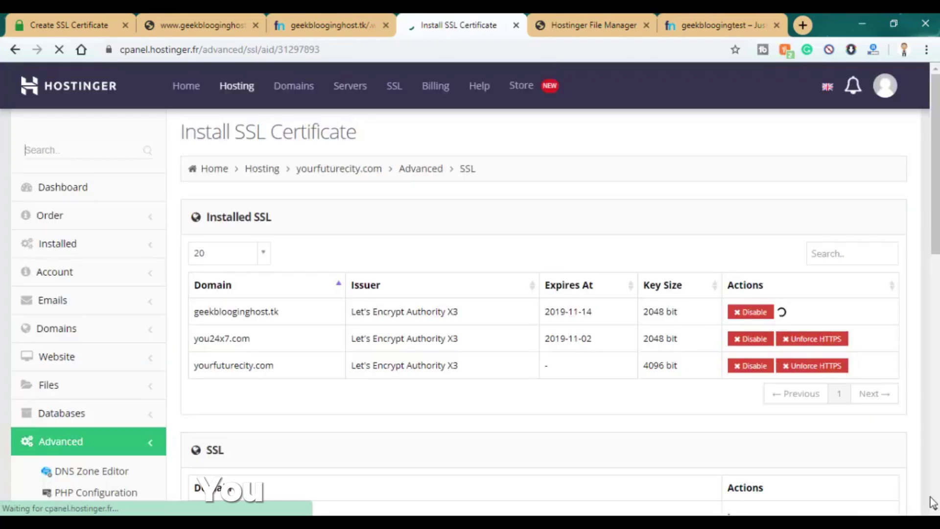
left_click(793, 316)
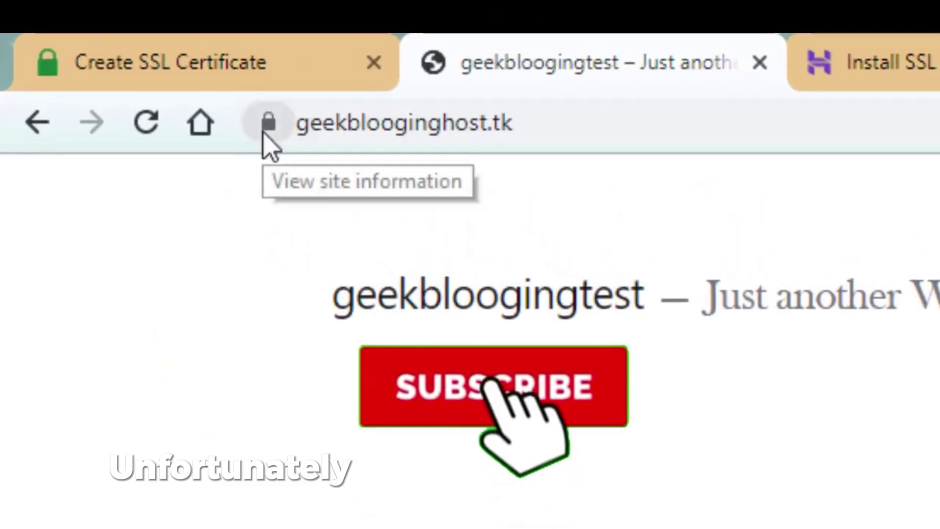
Check the padlock to confirm geekblogginghost.tk now reports a secure connection
left_click(266, 126)
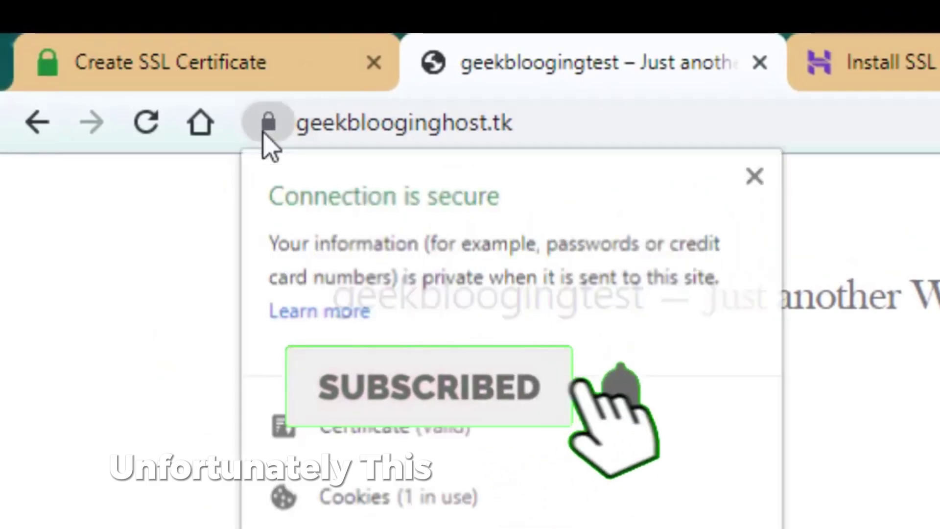